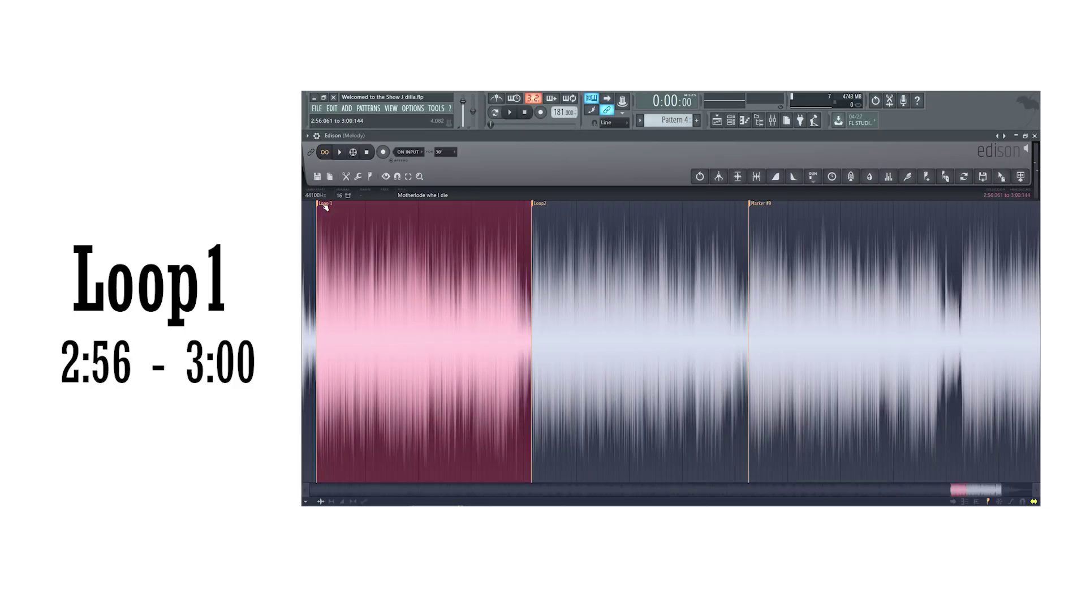
Solo the CHOP track in the playlist
scroll(307, 361, down, 3)
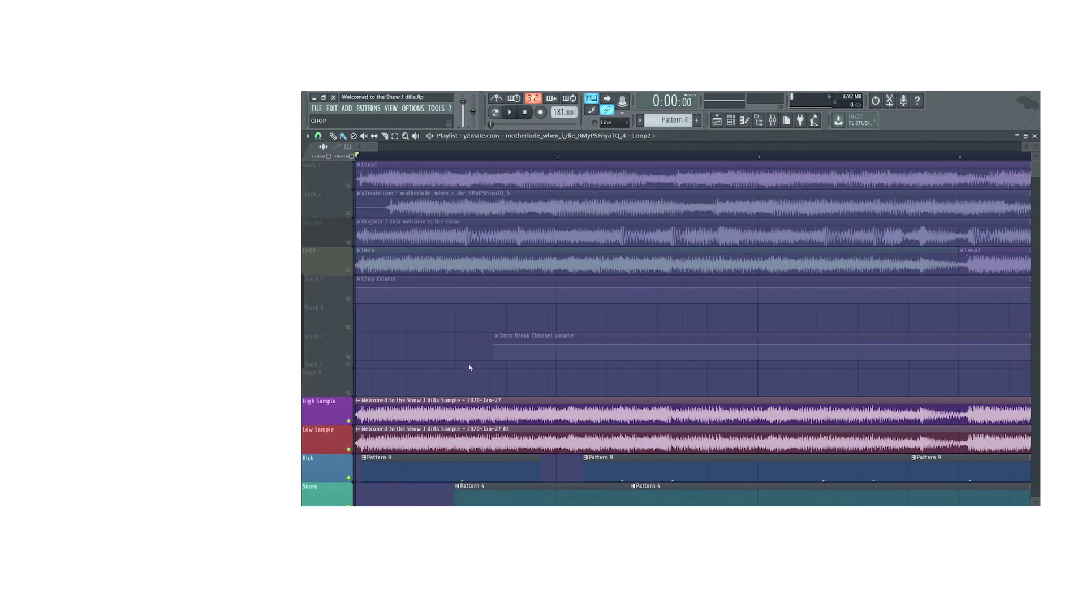
click(469, 367)
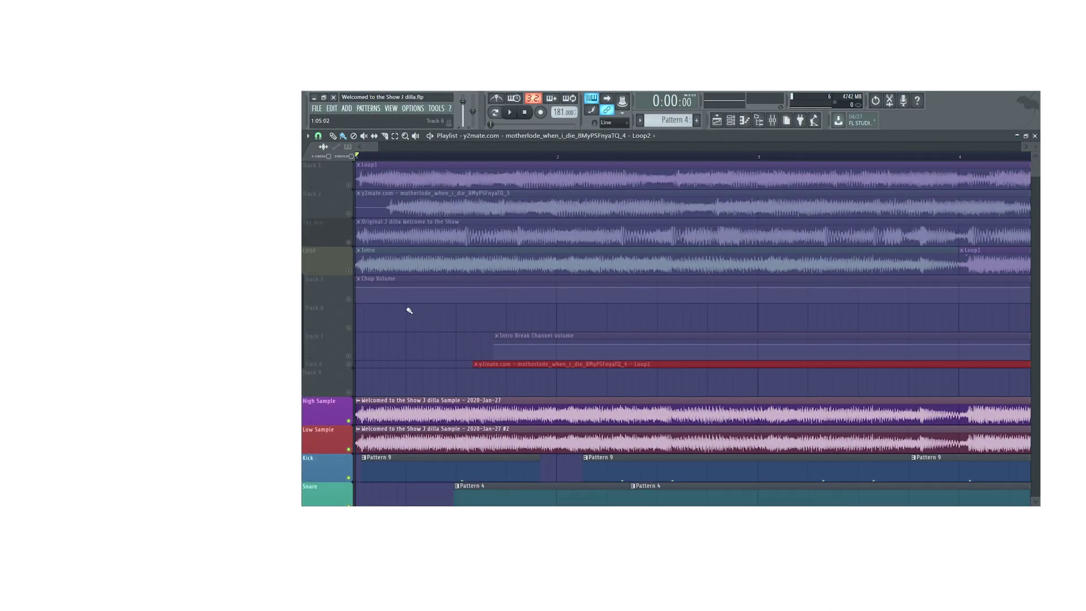
right_click(349, 271)
scroll(383, 315, down, 3)
scroll(383, 315, up, 4)
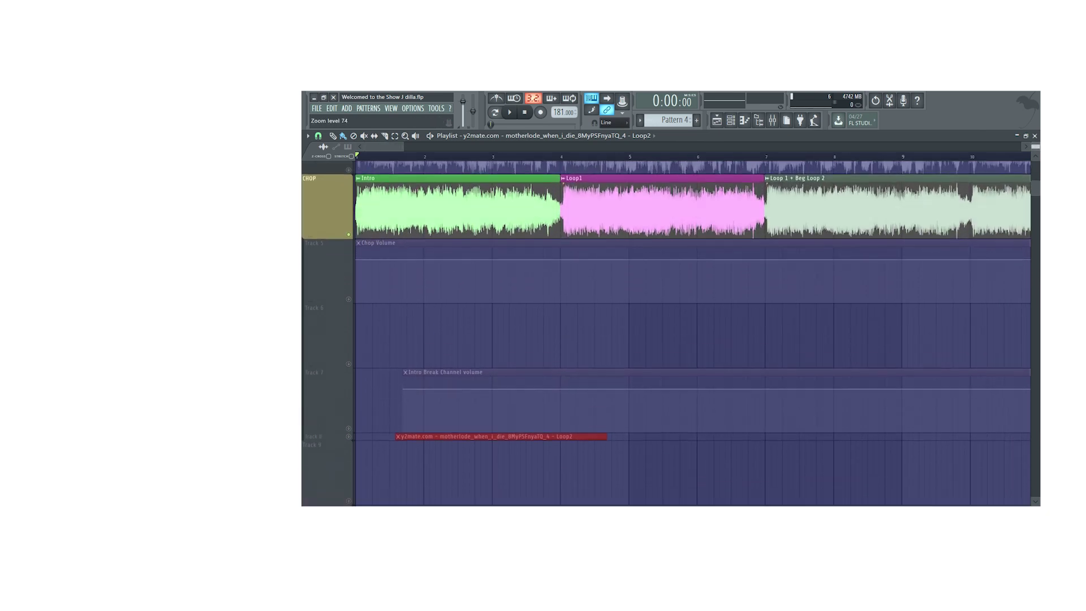
Move the CHOP track's Loop1 clip to bar 5 and play the Intro clip looped from bar 1 to bar 4
drag(585, 402, 652, 387)
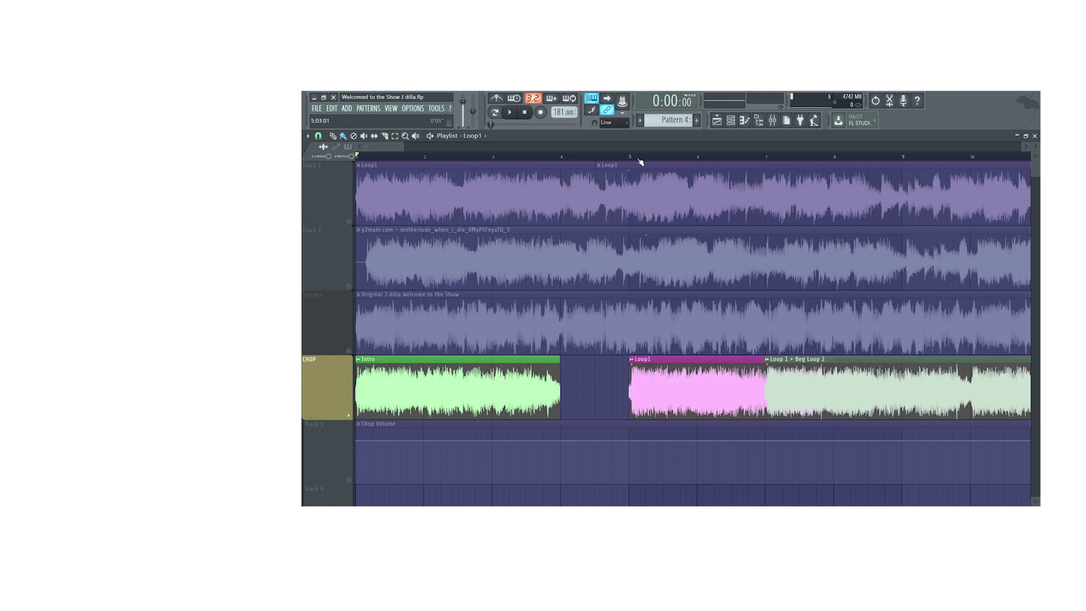
drag(632, 161, 302, 164)
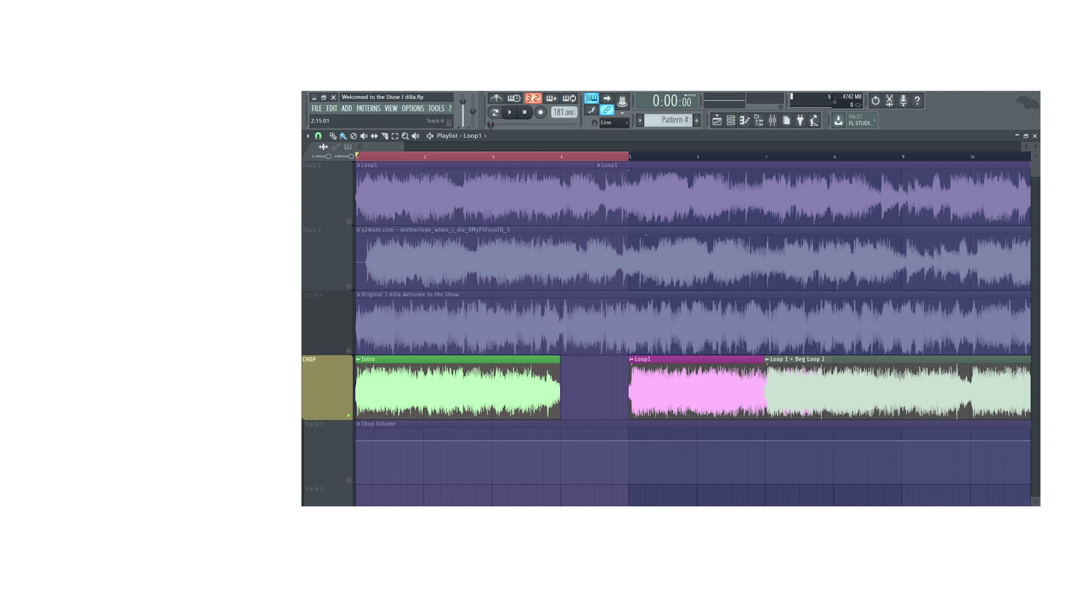
mouse_move(559, 391)
mouse_down()
mouse_move(629, 395)
mouse_move(558, 395)
mouse_up()
drag(563, 156, 358, 156)
key(space)
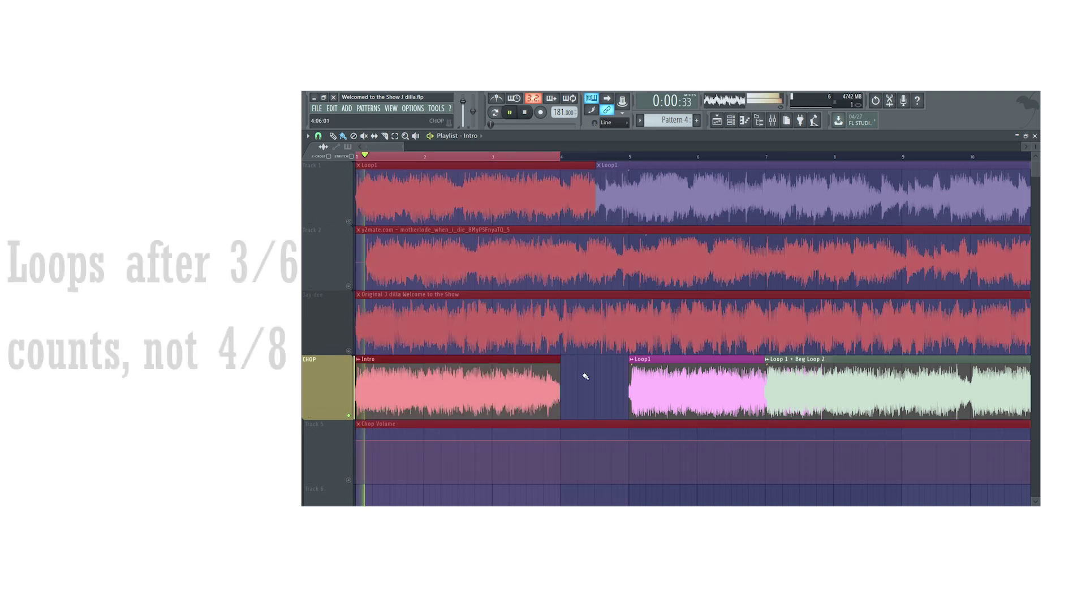
Extend the playback loop from bar 1 to bar 5 and listen to the Intro clip with the empty bar after it
click(585, 376)
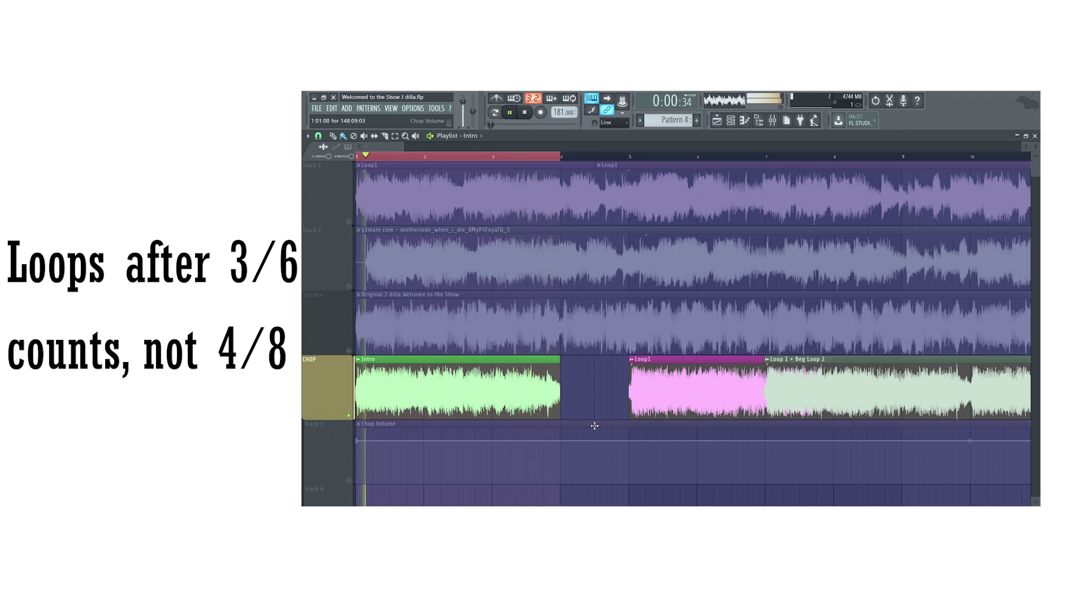
right_click(508, 283)
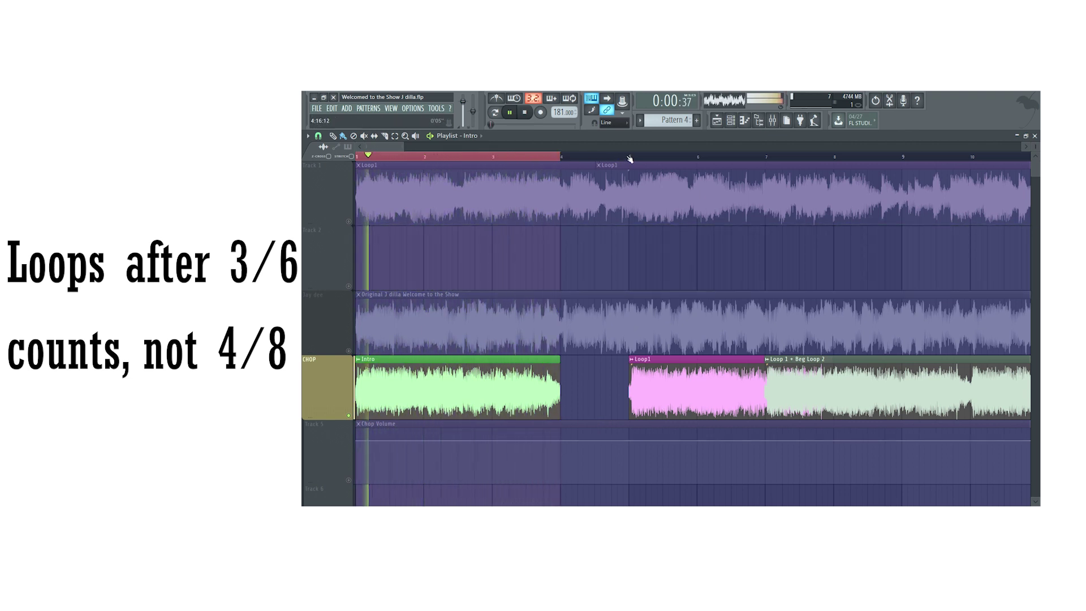
drag(629, 159, 356, 159)
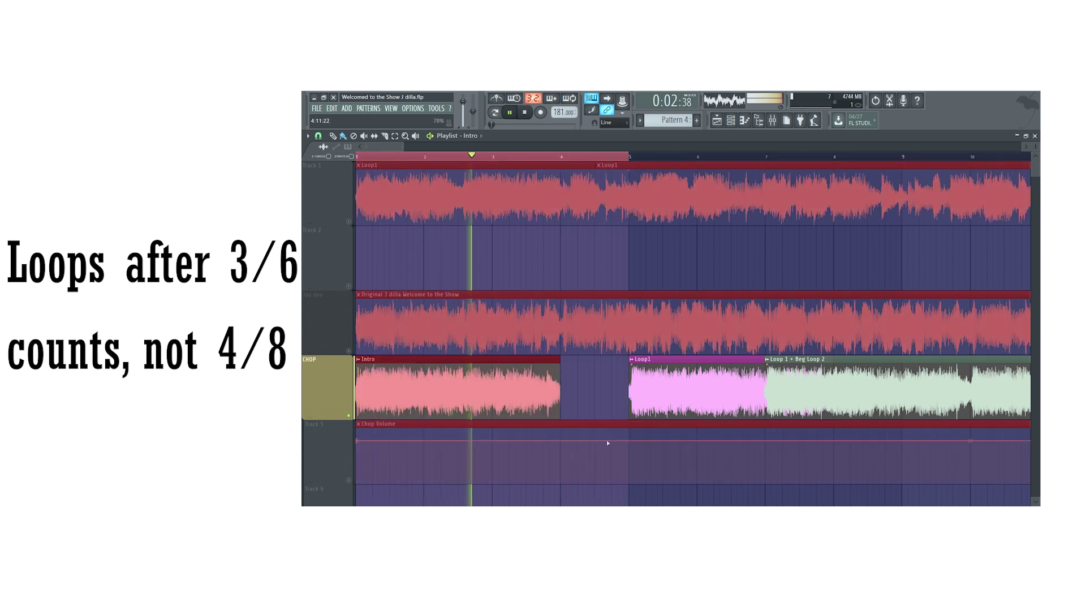
click(625, 247)
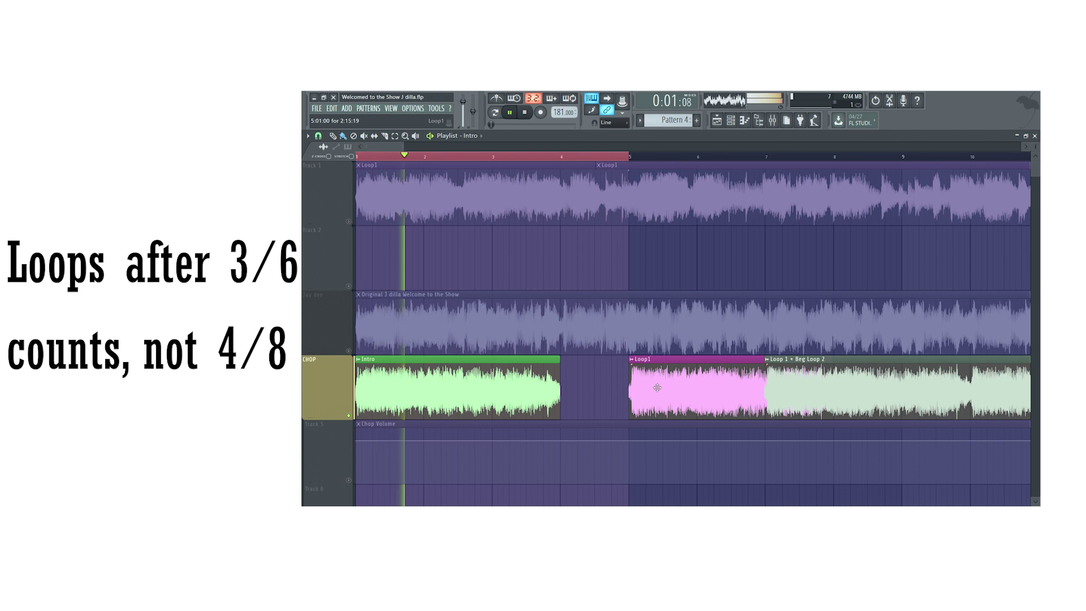
key(space)
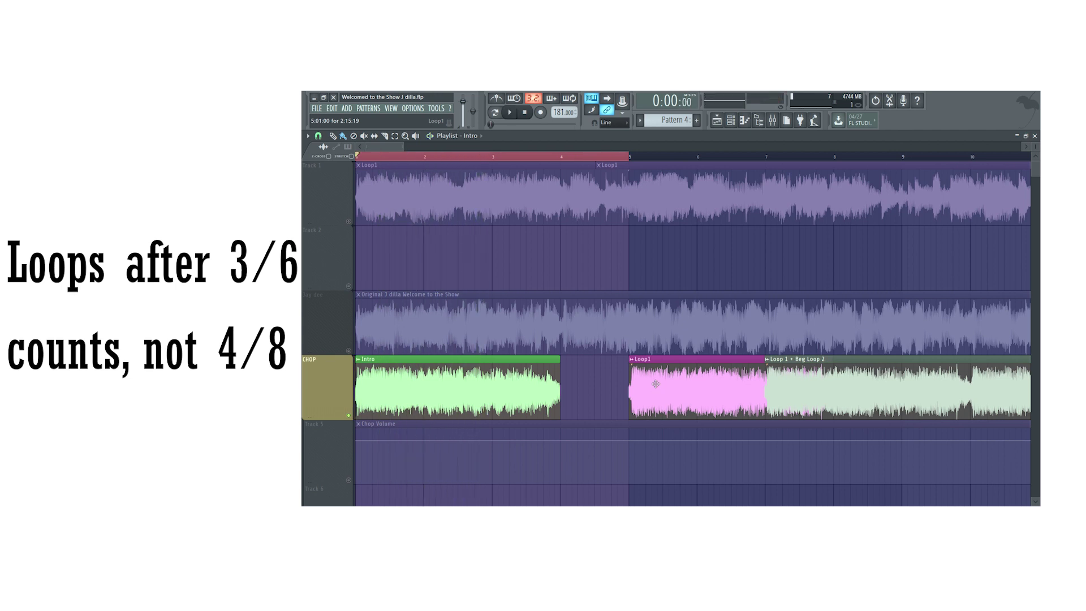
Move the Loop1 clip back to bar 4, directly after the Intro clip, and stop playback of the chopped arrangement
drag(656, 384, 636, 399)
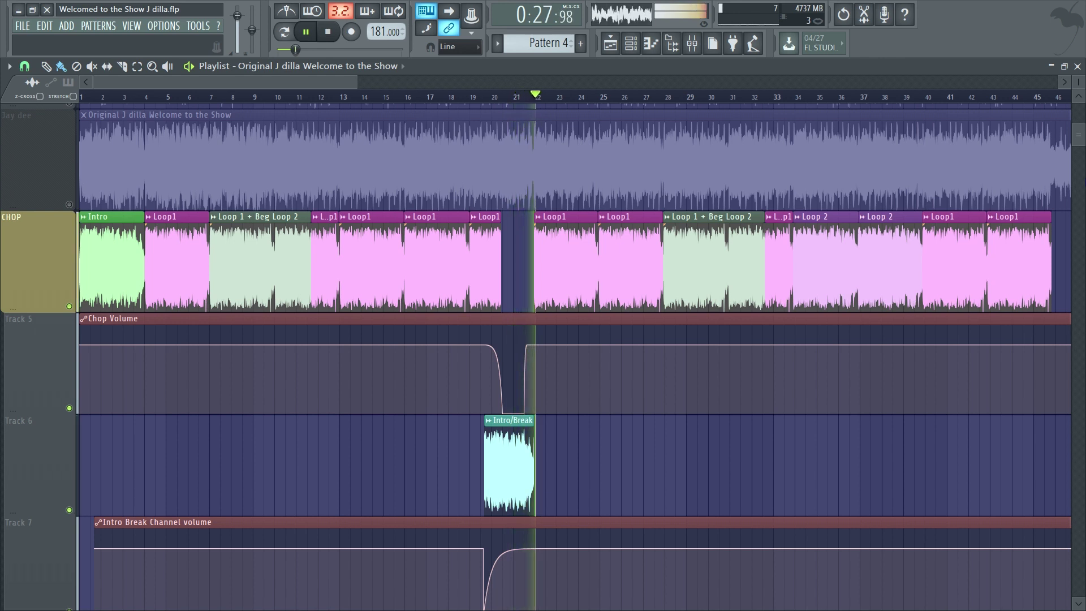
key(space)
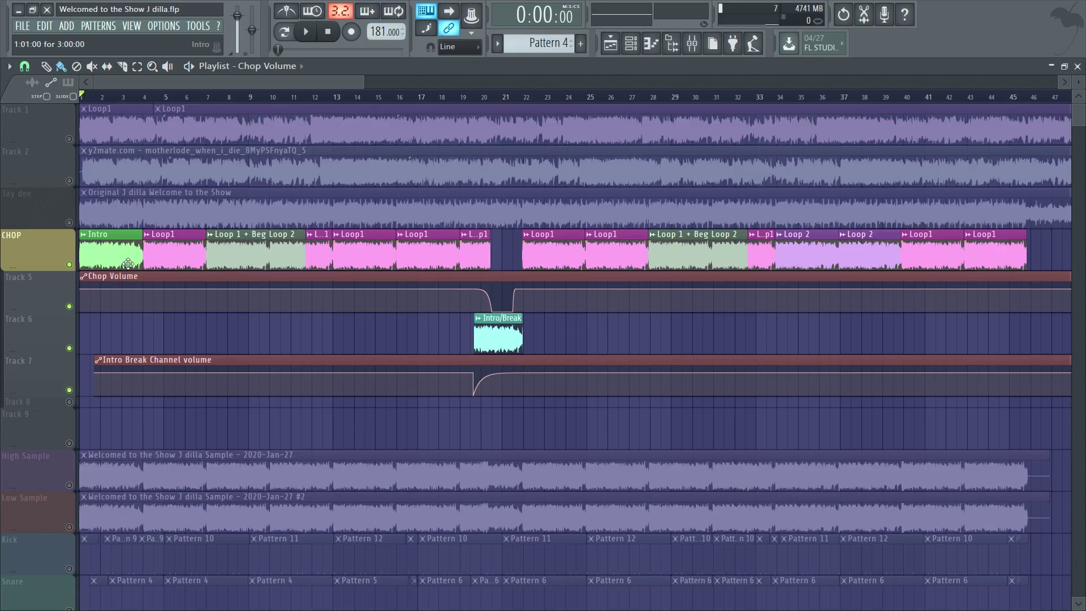
Open the channel settings of the first Loop1 clip and go to its target mixer track
click(206, 243)
click(205, 243)
double_click(181, 253)
click(417, 187)
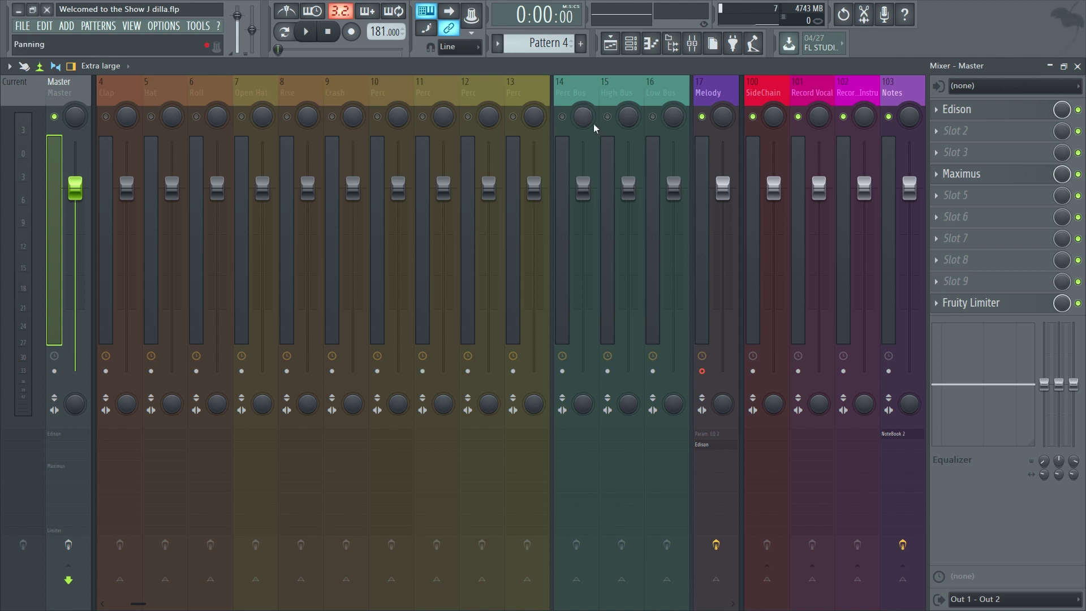
Return to the playlist, mute the CHOP track and enable the High Sample, Low Sample, Kick and Snare tracks
click(610, 43)
scroll(75, 405, down, 2)
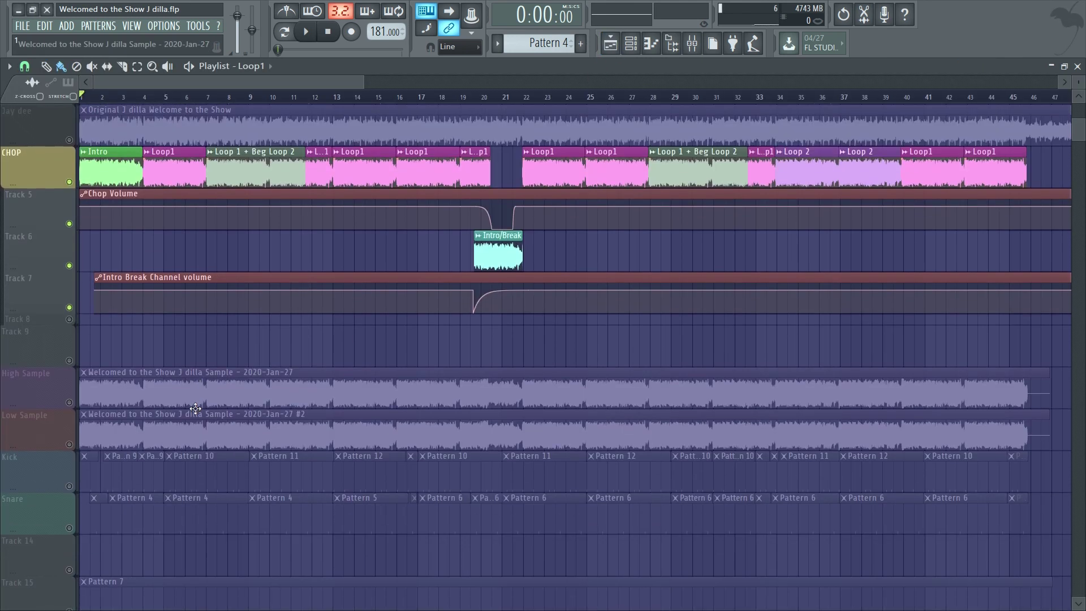
click(73, 388)
scroll(73, 388, down, 1)
ctrl+click(73, 389)
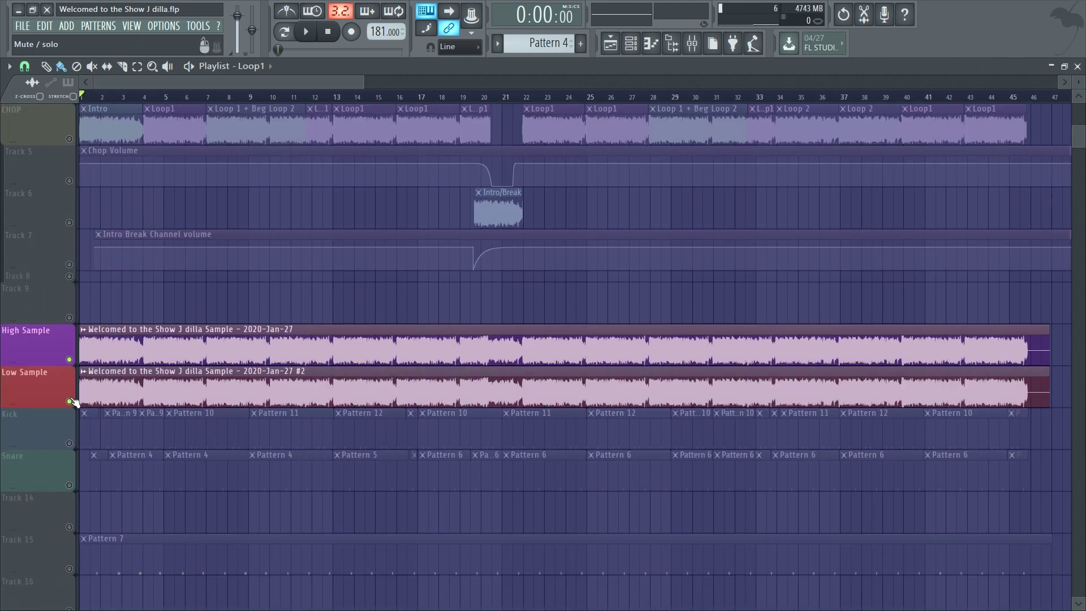
scroll(60, 391, up, 2)
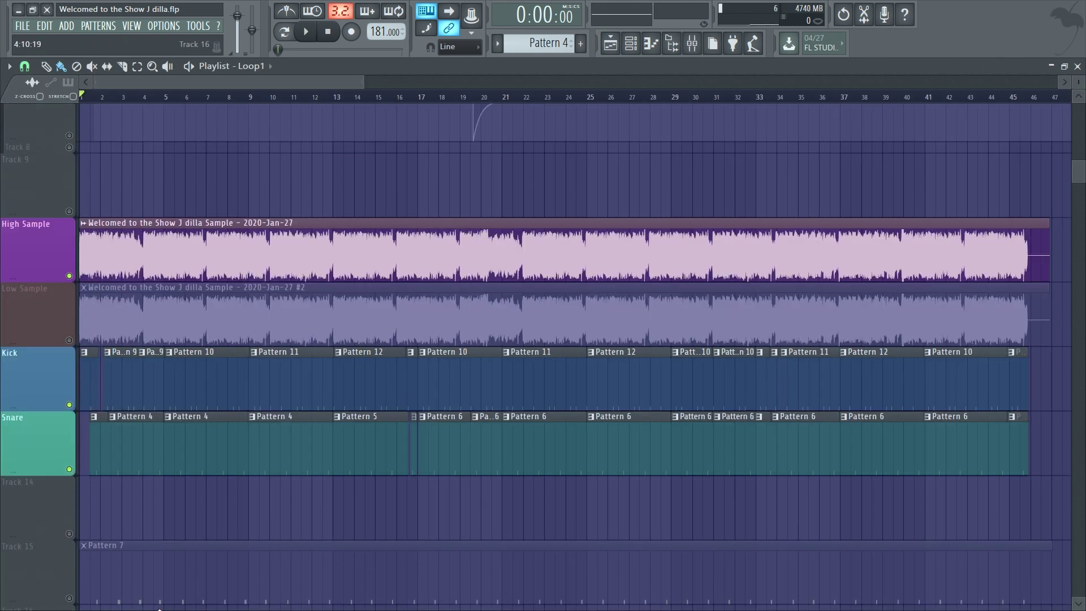
click(69, 339)
Open the channel settings of the High Sample and Low Sample clips and go to their target mixer tracks
double_click(201, 248)
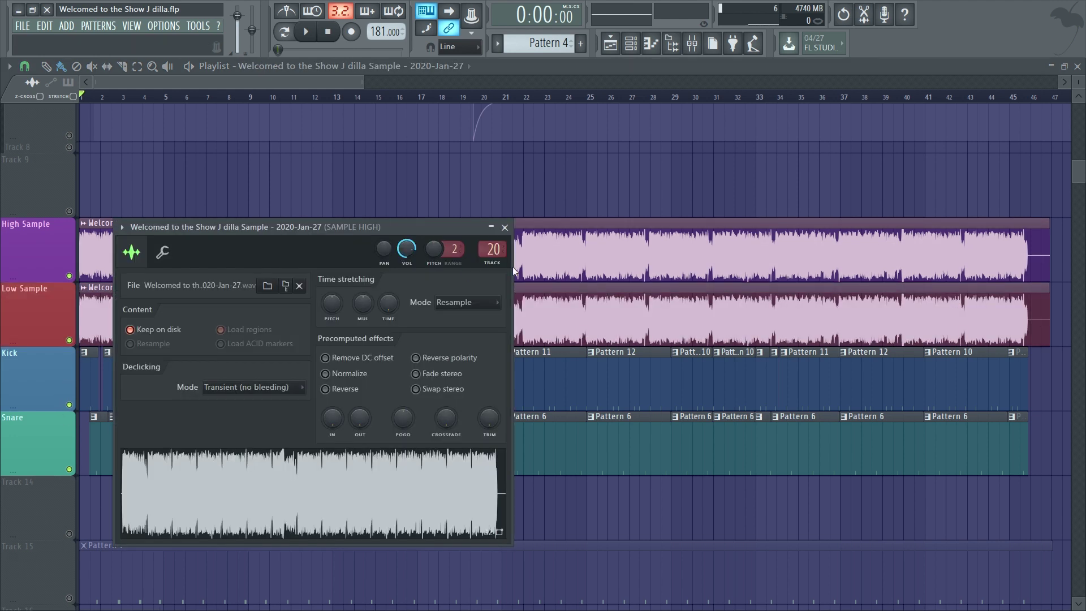
double_click(498, 252)
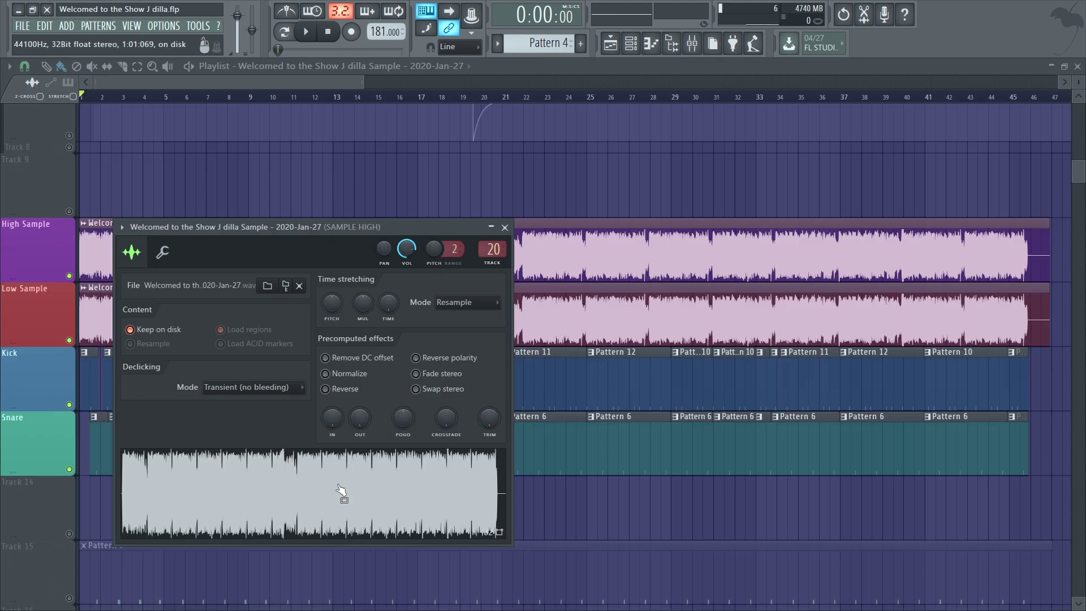
key(F9)
key(Escape)
double_click(509, 310)
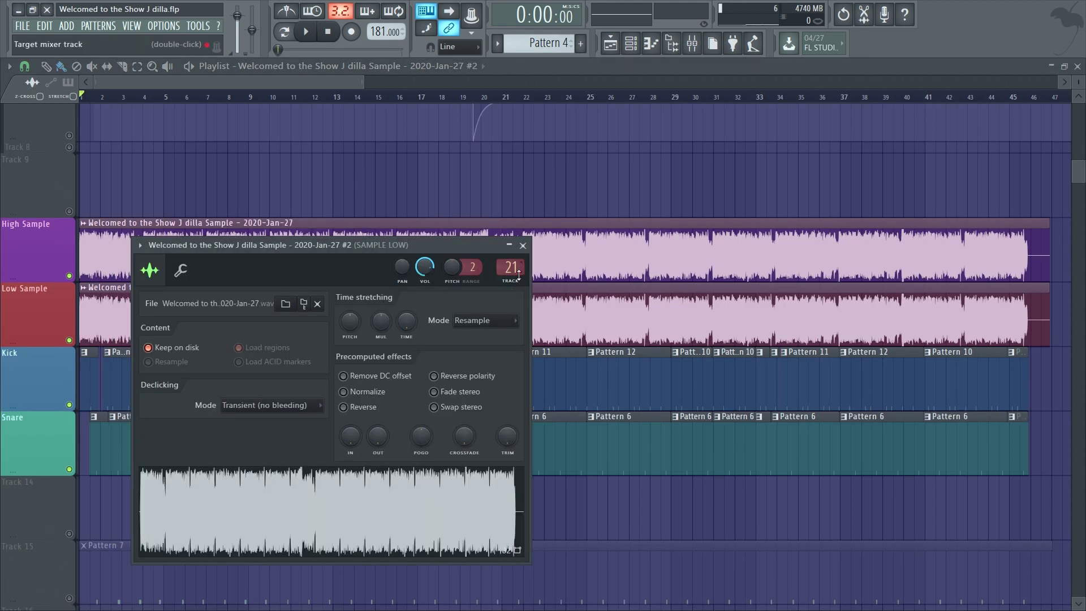
double_click(510, 261)
scroll(612, 515, down, 6)
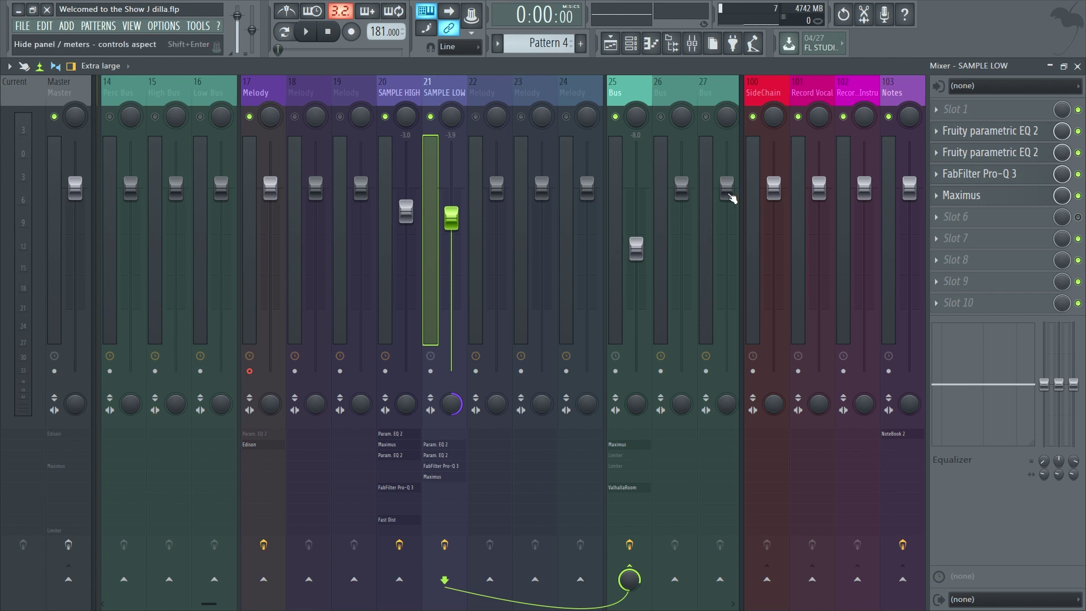
Inspect the second Fruity parametric EQ 2 and the FabFilter Pro-Q 3 low cut on the SAMPLE HIGH mixer track
click(385, 167)
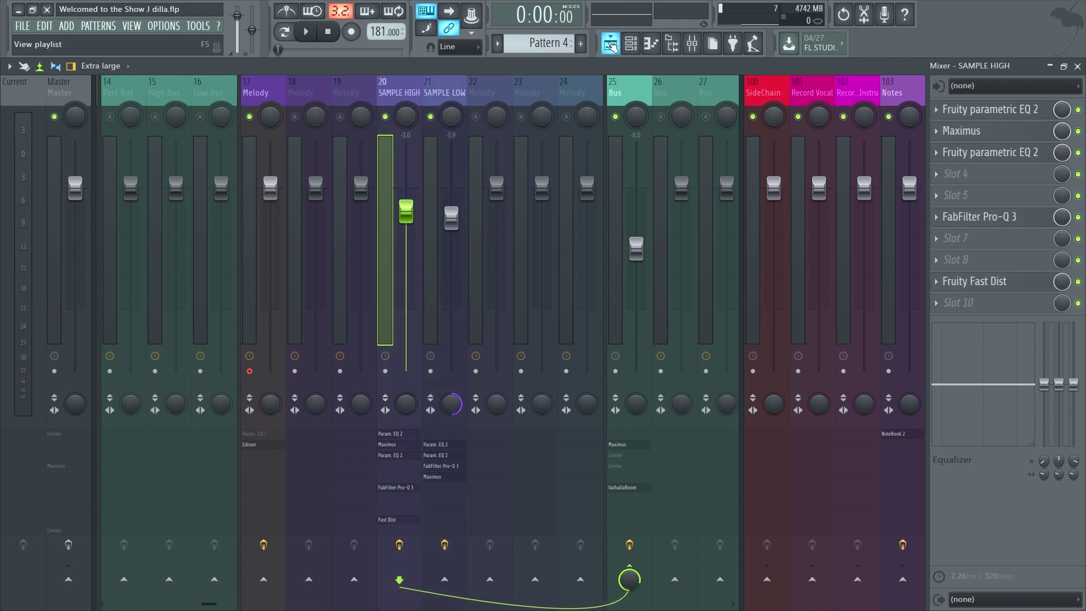
click(1001, 151)
click(998, 159)
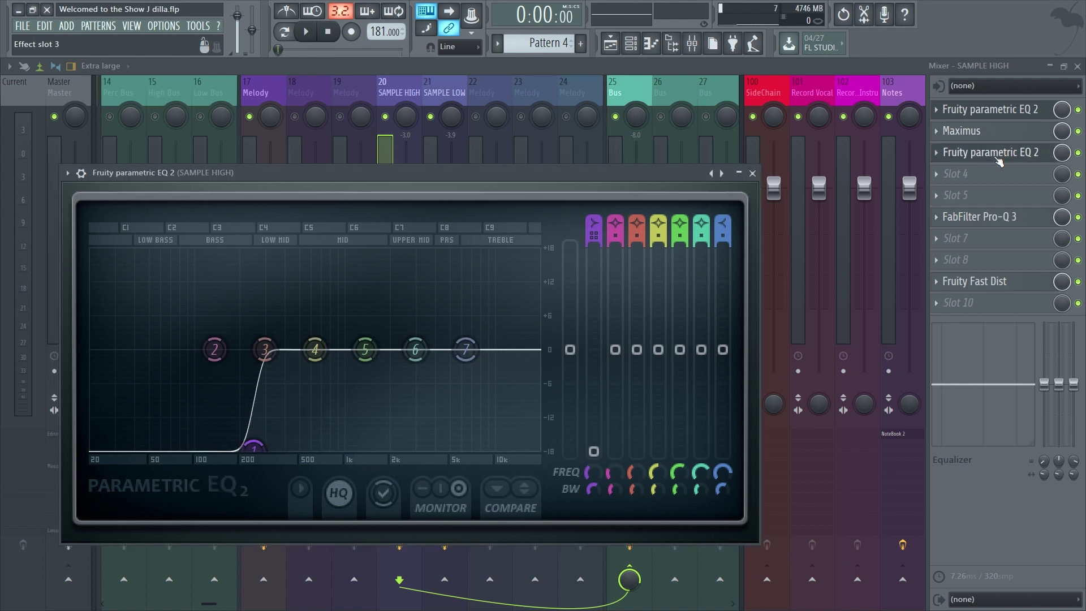
click(991, 221)
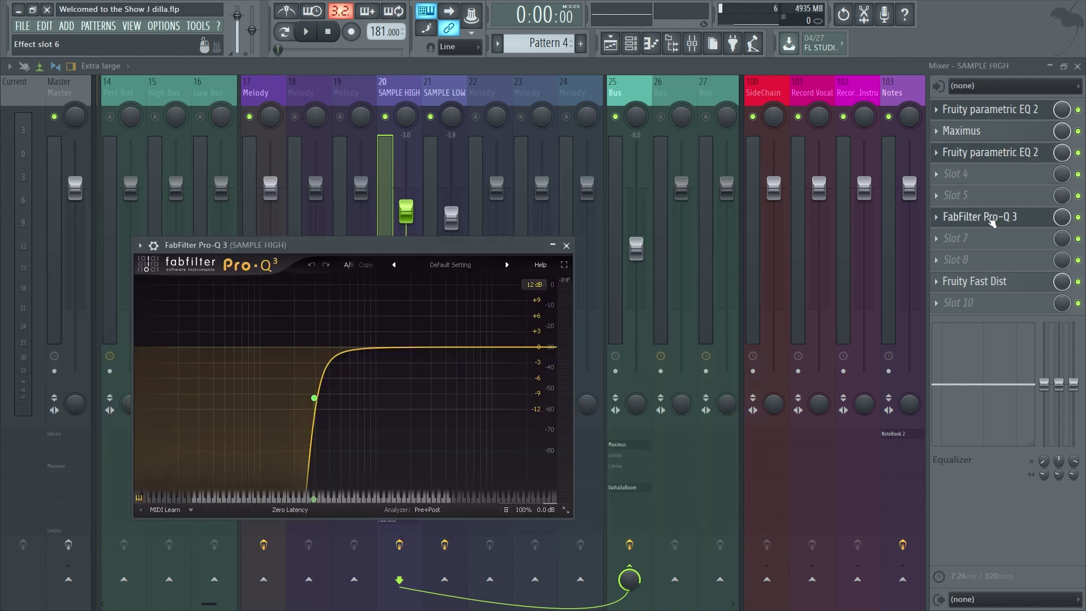
Inspect both Fruity parametric EQ 2 high cuts, FabFilter Pro-Q 3 and Maximus on the SAMPLE LOW mixer track
key(Right)
click(1042, 136)
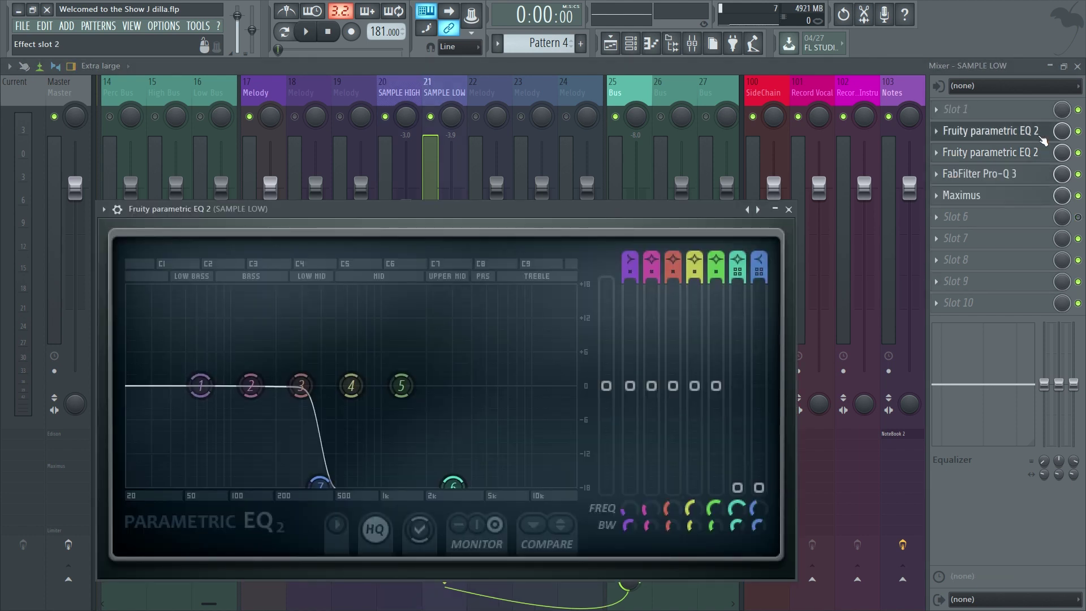
click(1007, 152)
click(1000, 174)
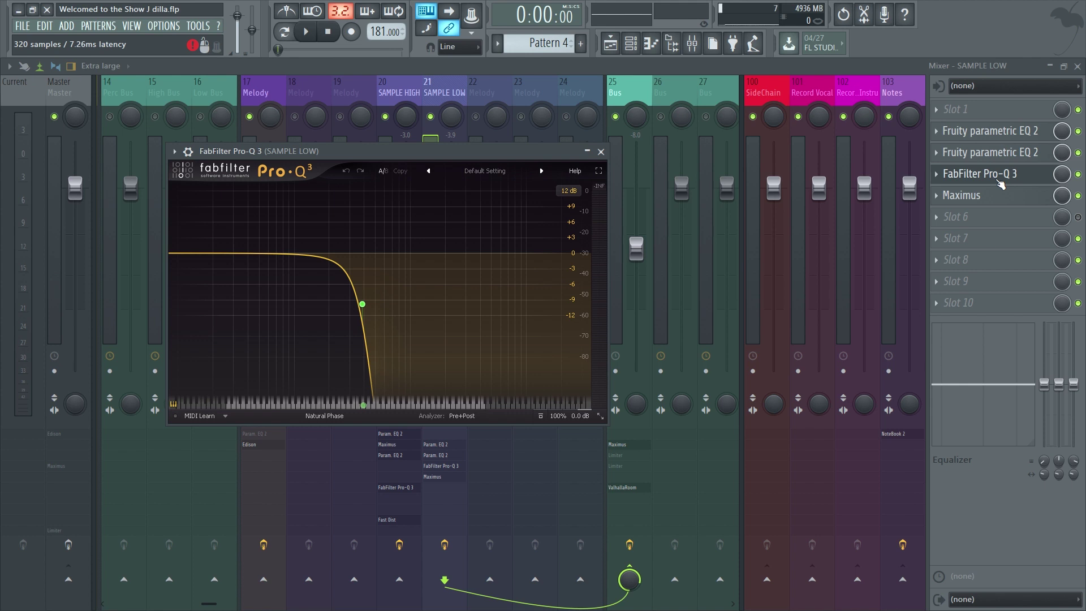
click(995, 195)
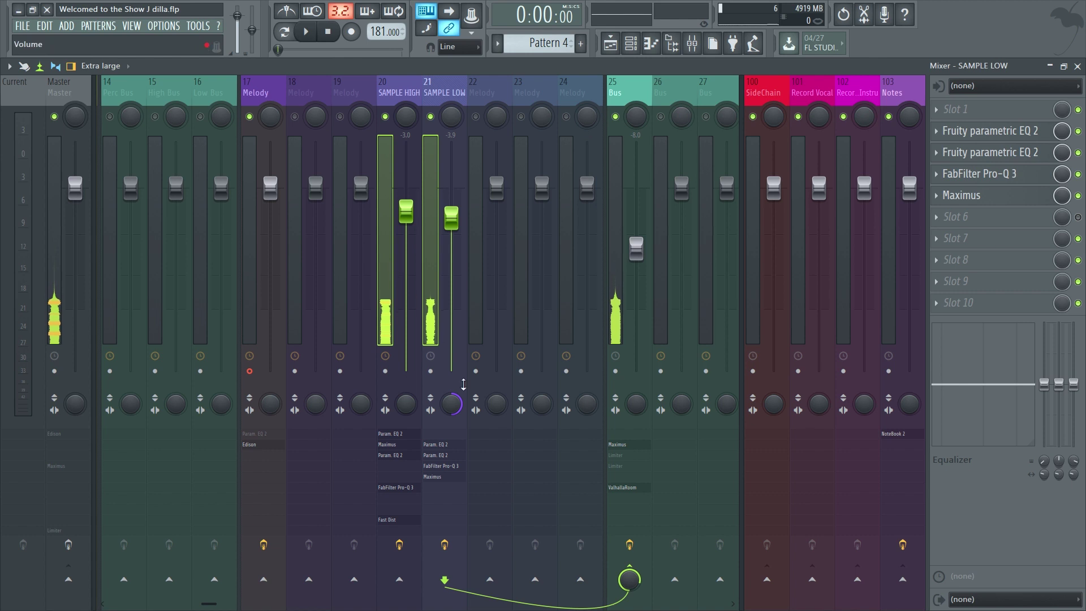
Inspect the low and mid bands of Maximus on the Bus mixer track, and open its ValhallaRoom reverb
scroll(469, 487, down, 6)
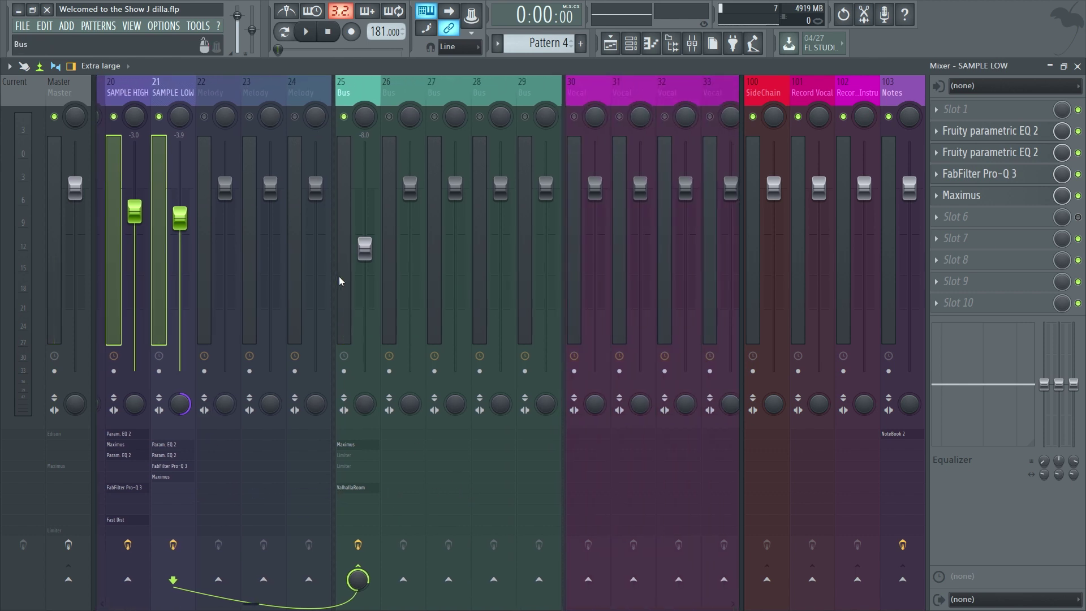
click(341, 277)
click(962, 130)
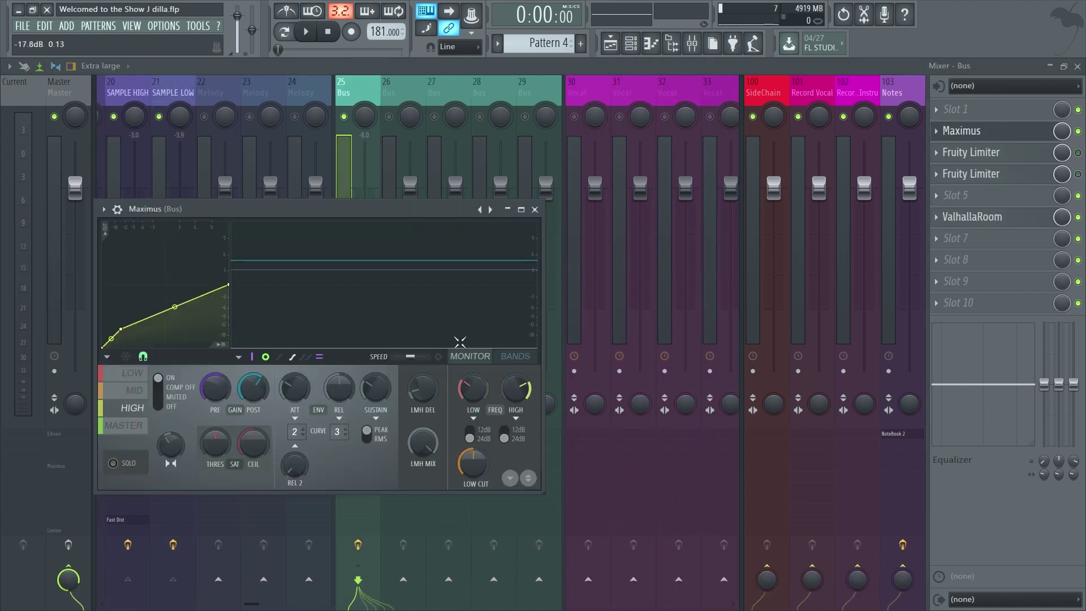
click(131, 374)
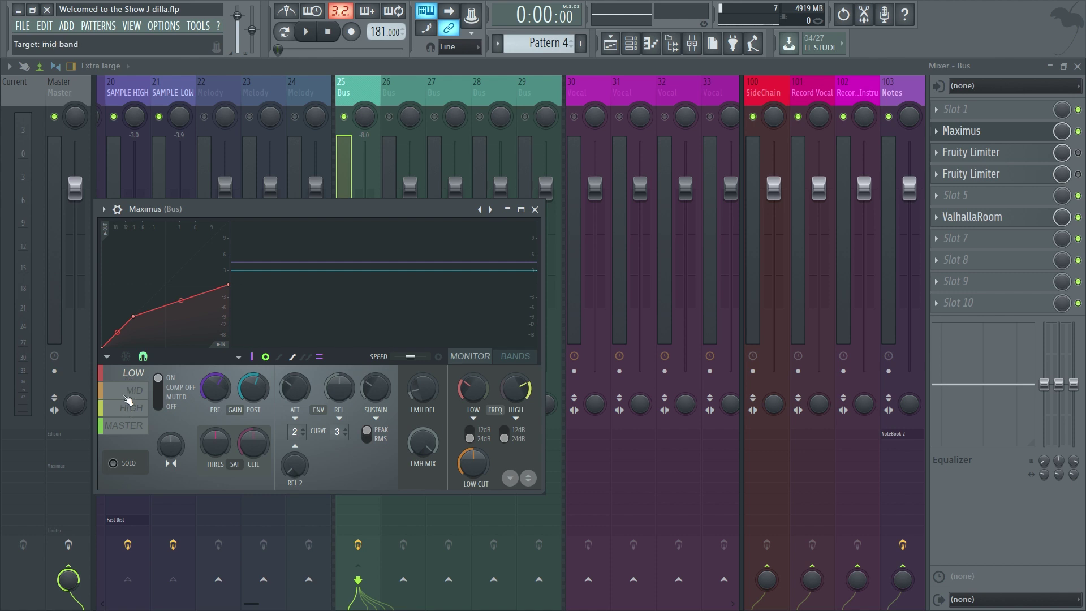
click(128, 398)
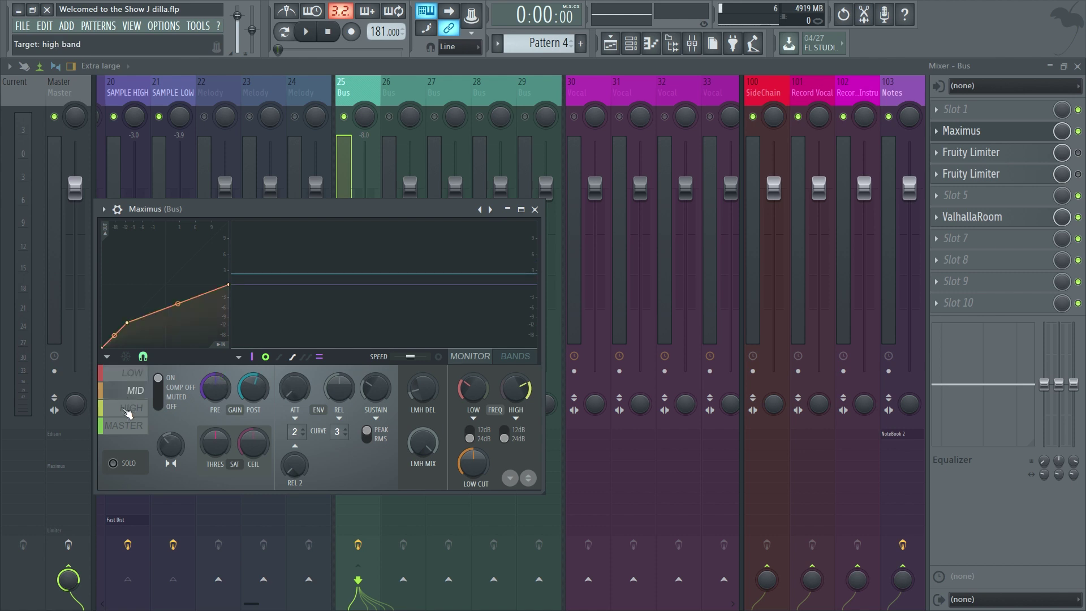
click(961, 131)
click(992, 217)
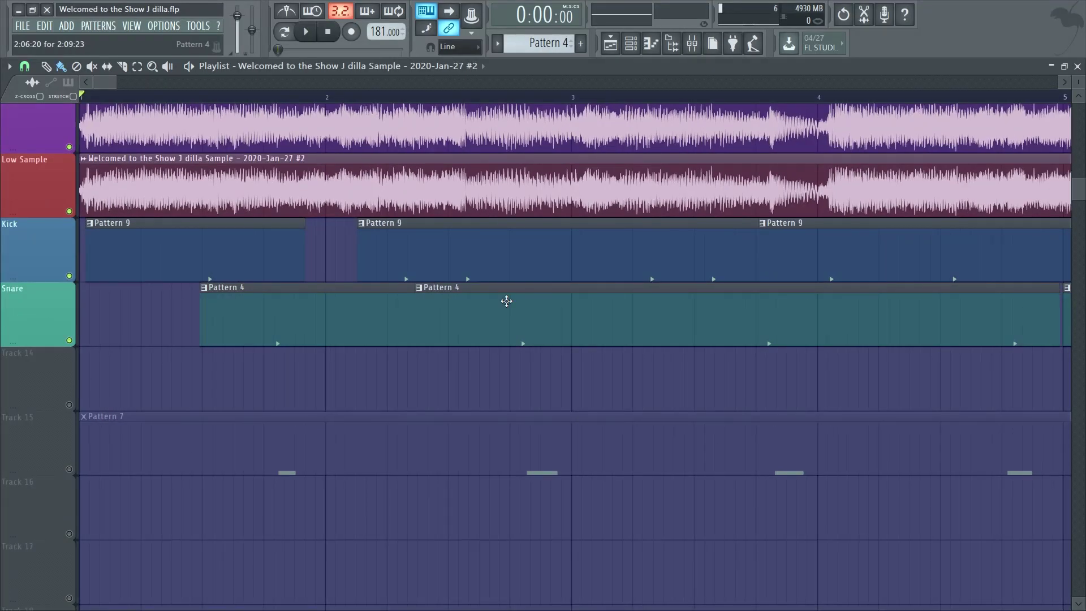
Examine the Kick and Snare pattern layout against the samples over the opening bars of the playlist
scroll(463, 380, down, 4)
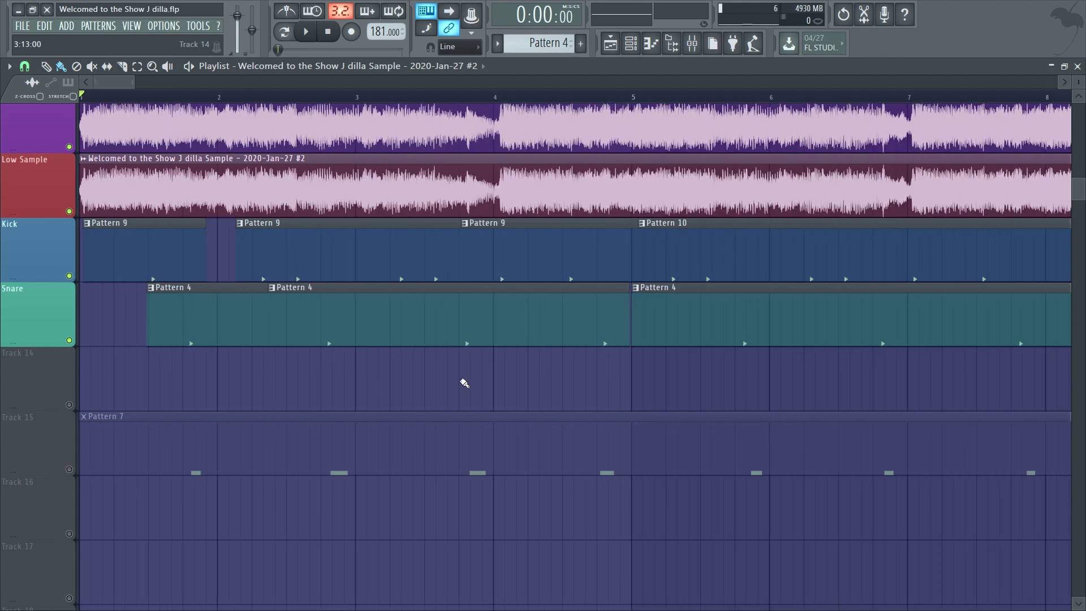
scroll(487, 376, down, 4)
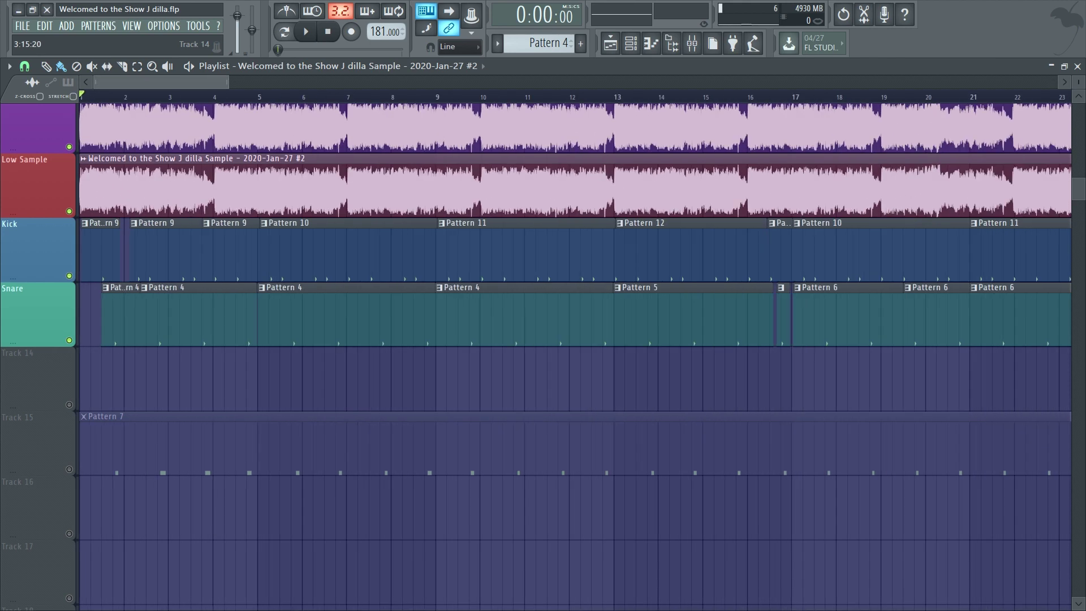
scroll(488, 377, up, 1)
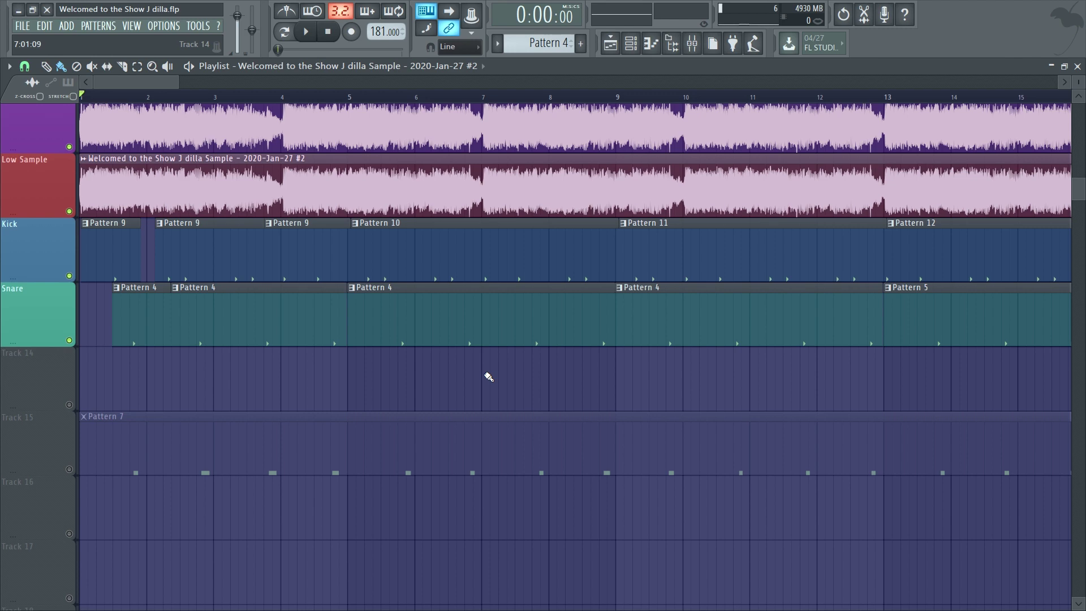
Examine the timing of the first Kick and Snare hits against the bar lines and samples up close in the playlist
scroll(79, 295, up, 6)
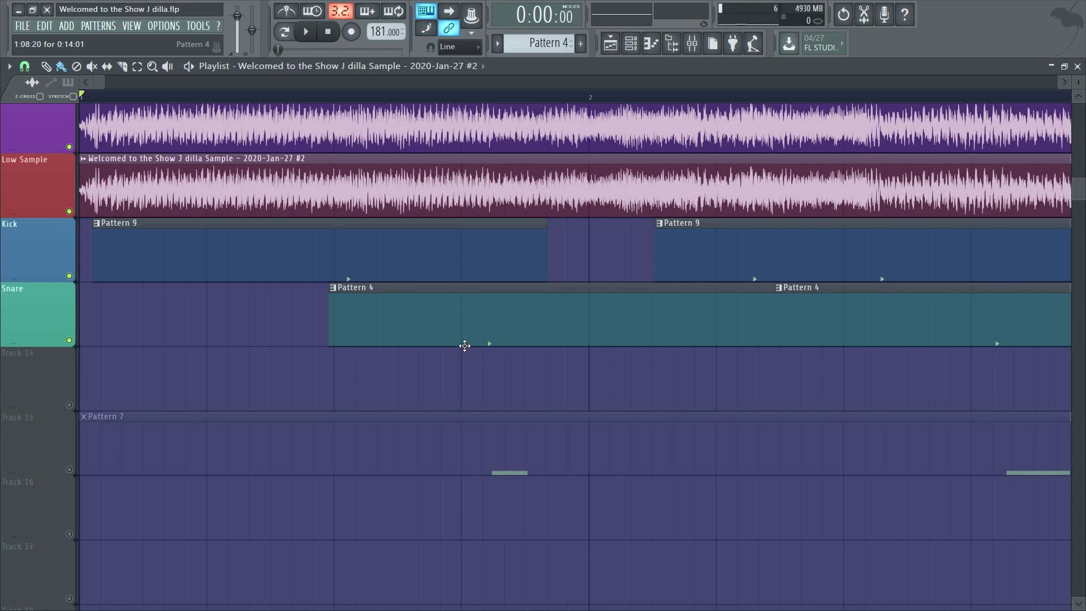
scroll(210, 324, down, 2)
scroll(210, 324, down, 4)
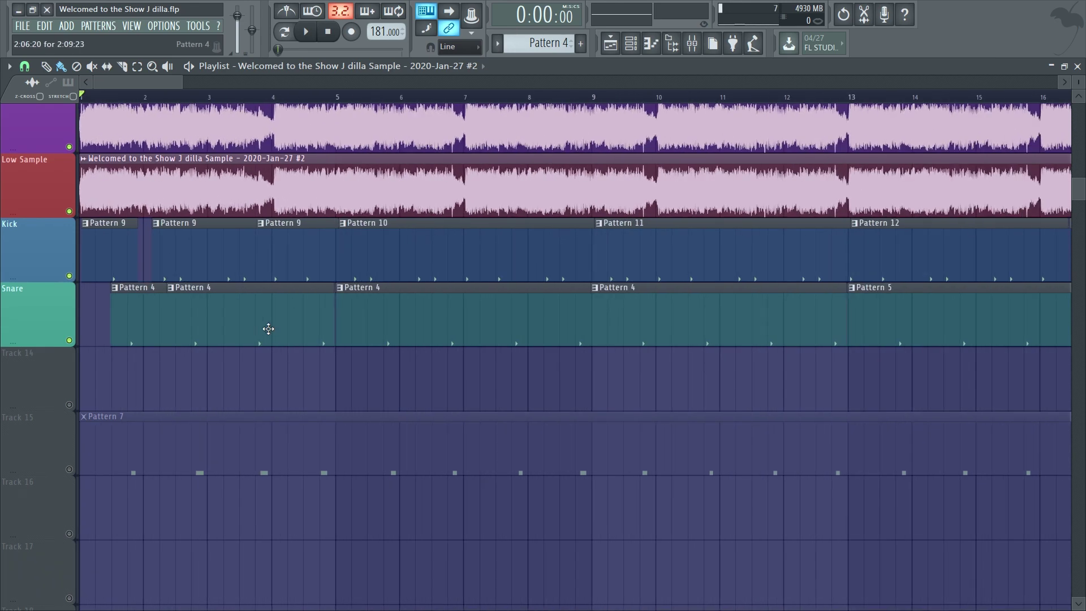
scroll(441, 366, down, 1)
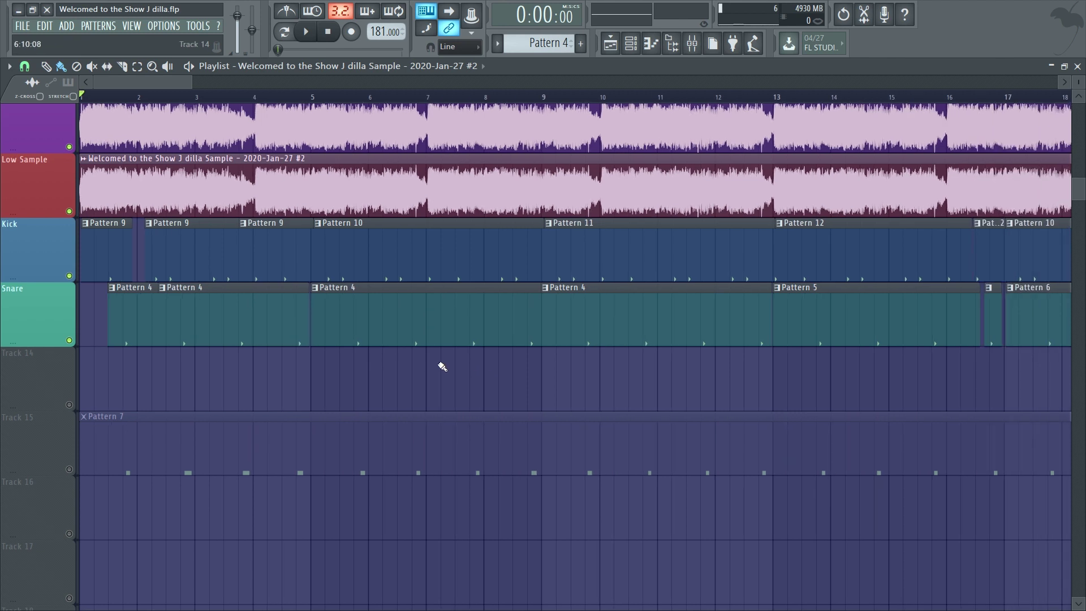
Lower the Bus mixer track's volume to about -9.7 dB while the song plays
click(699, 57)
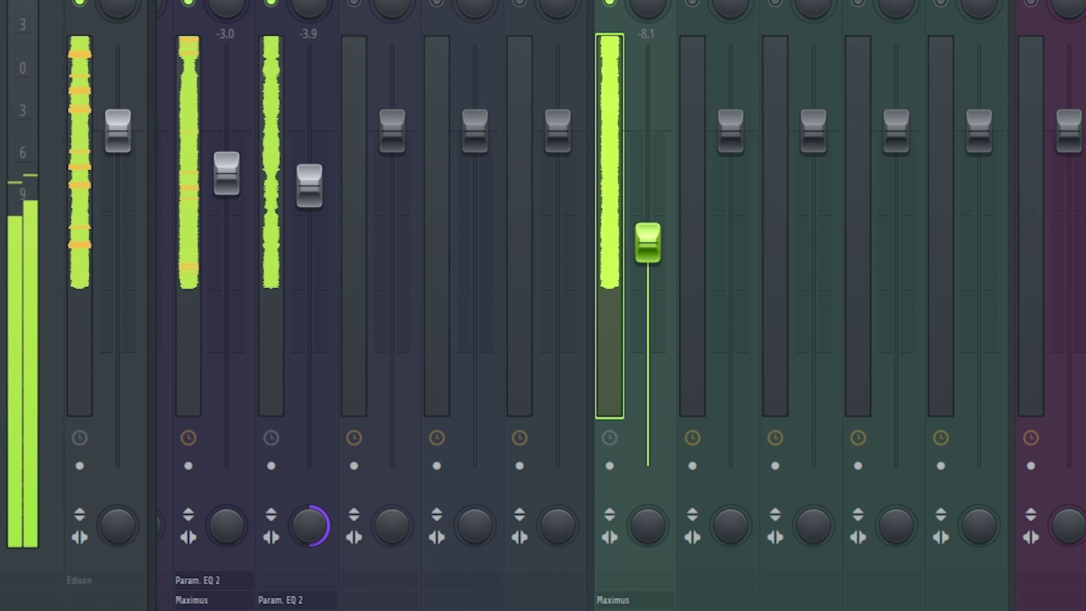
drag(365, 249, 364, 258)
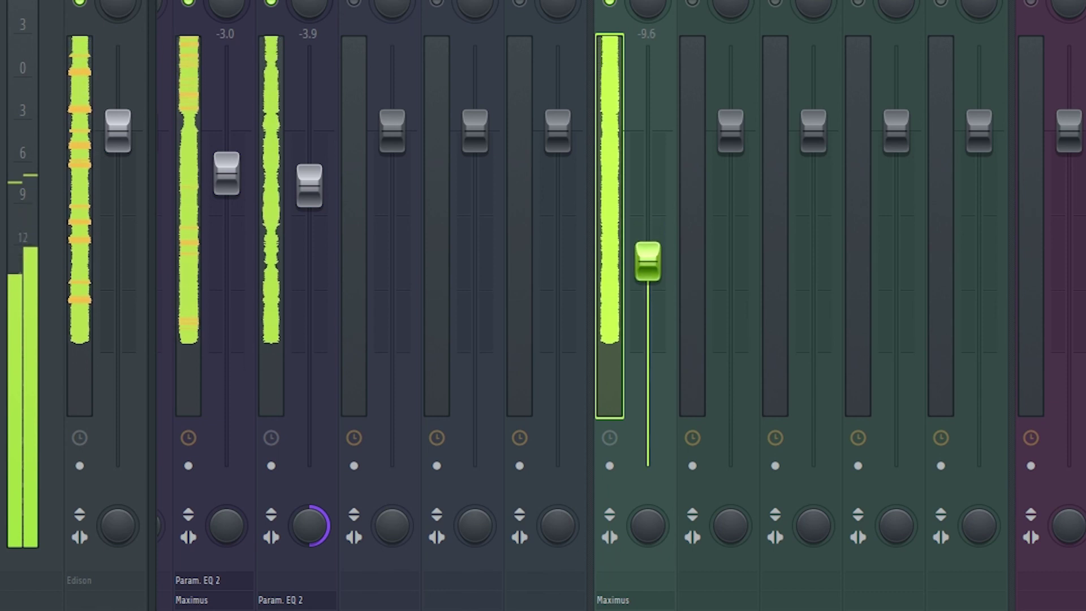
drag(647, 261, 647, 264)
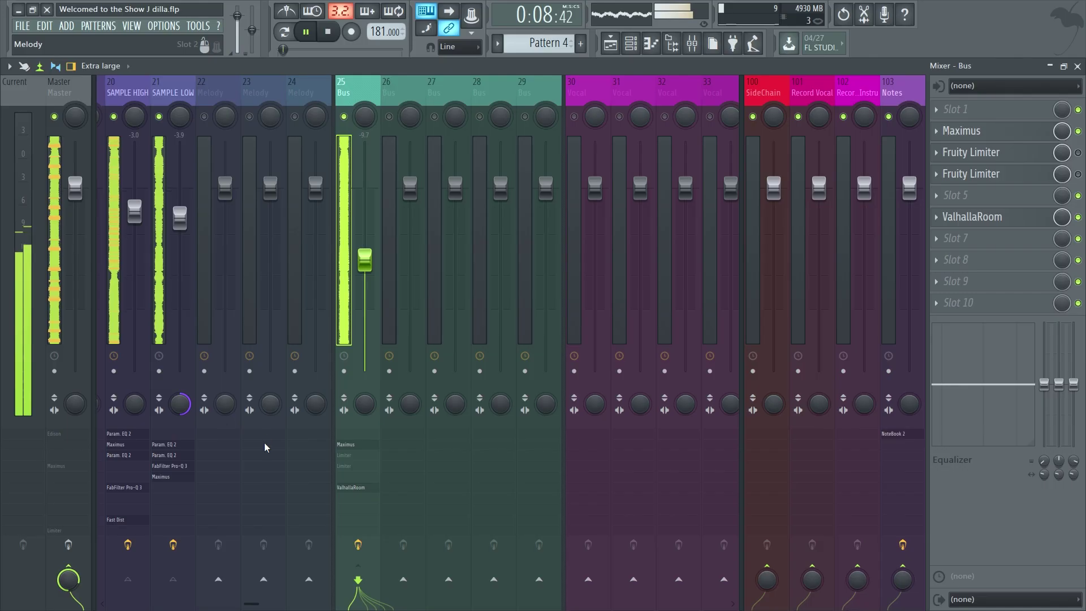
Inspect the levels and effect chains of the Kick and Snare mixer tracks during playback
scroll(263, 443, left, 10)
scroll(264, 442, left, 1)
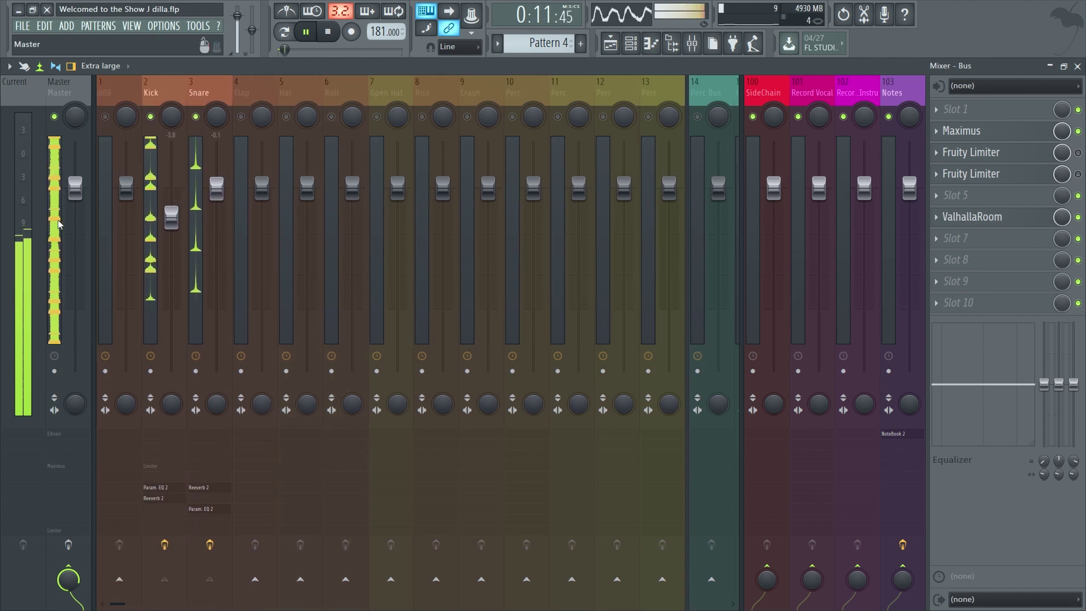
click(151, 210)
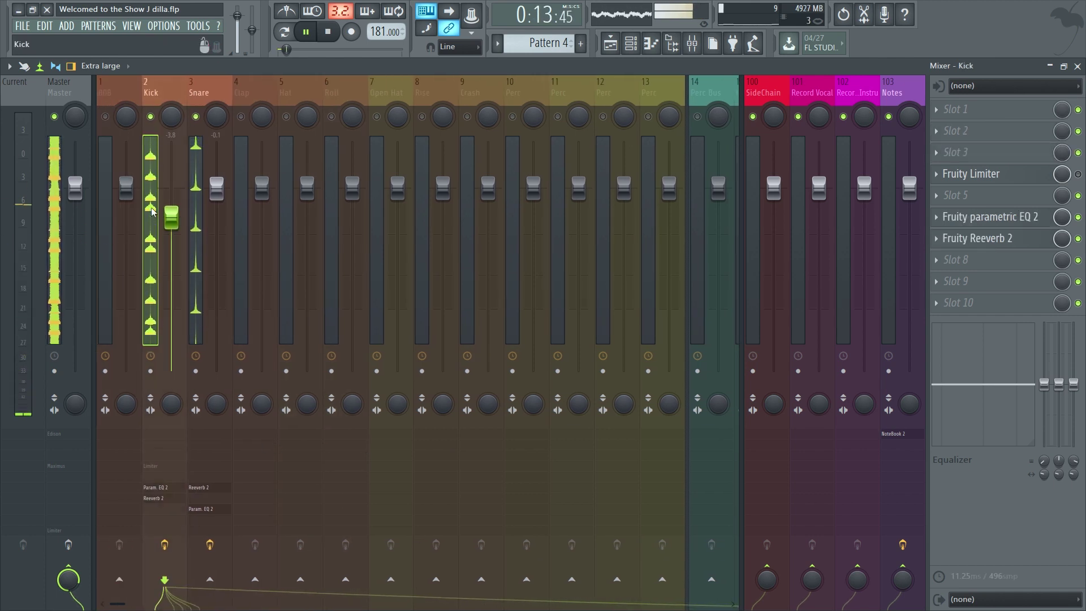
click(194, 205)
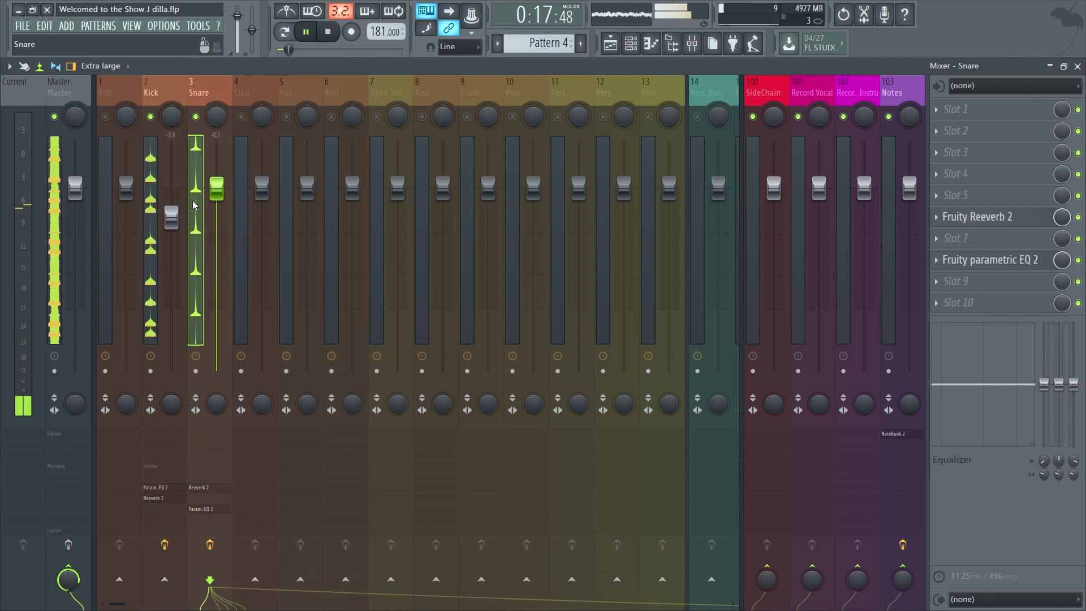